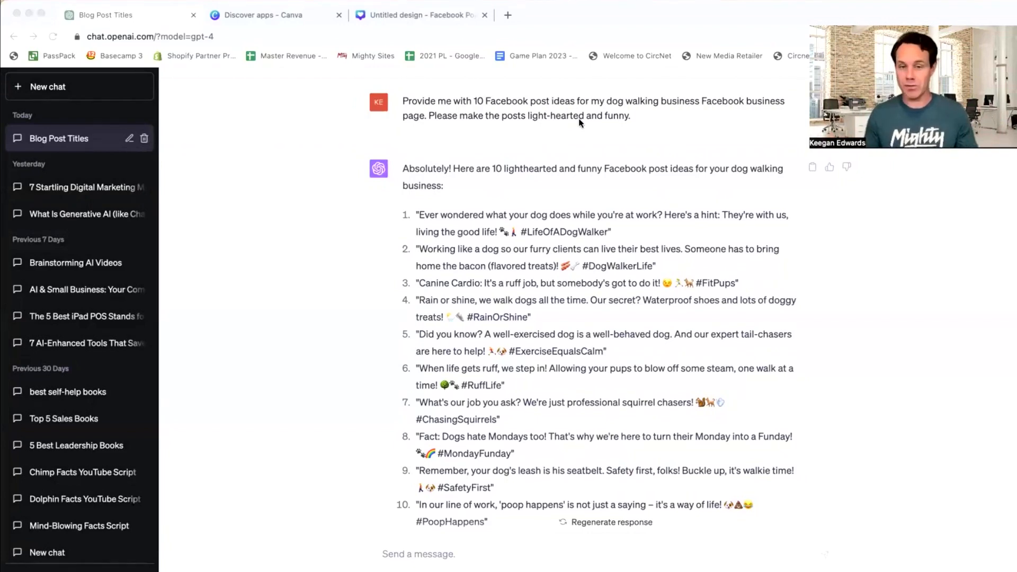
- Review the ten light-hearted dog walking post ideas in ChatGPT and look at Canva's Text to Image tool
{"action": "scroll", "coordinate": [579, 148], "scroll_direction": "down", "scroll_amount": 2}
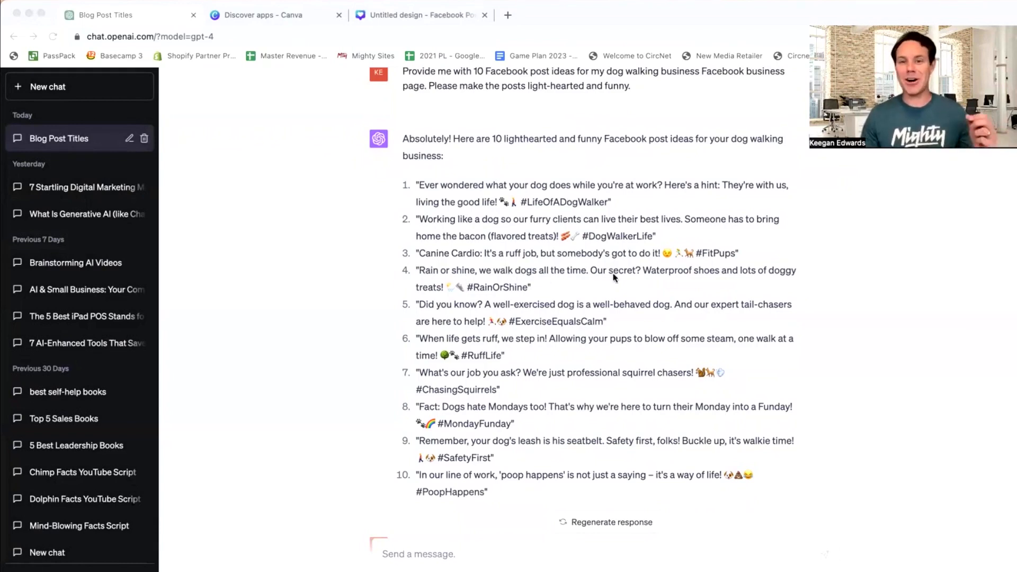
{"action": "scroll", "coordinate": [530, 296], "scroll_direction": "down", "scroll_amount": 1}
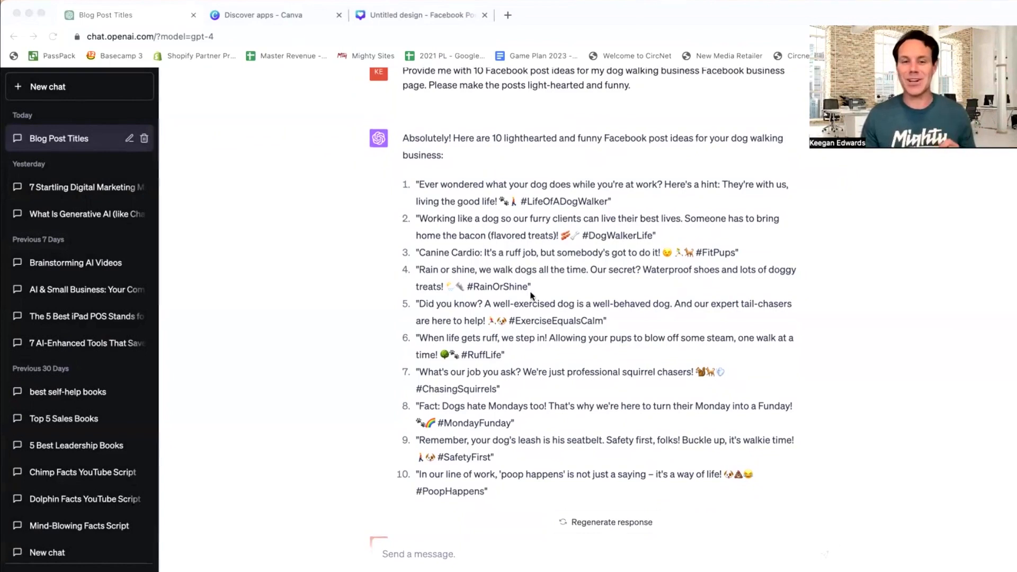
{"action": "scroll", "coordinate": [491, 328], "scroll_direction": "up", "scroll_amount": 1}
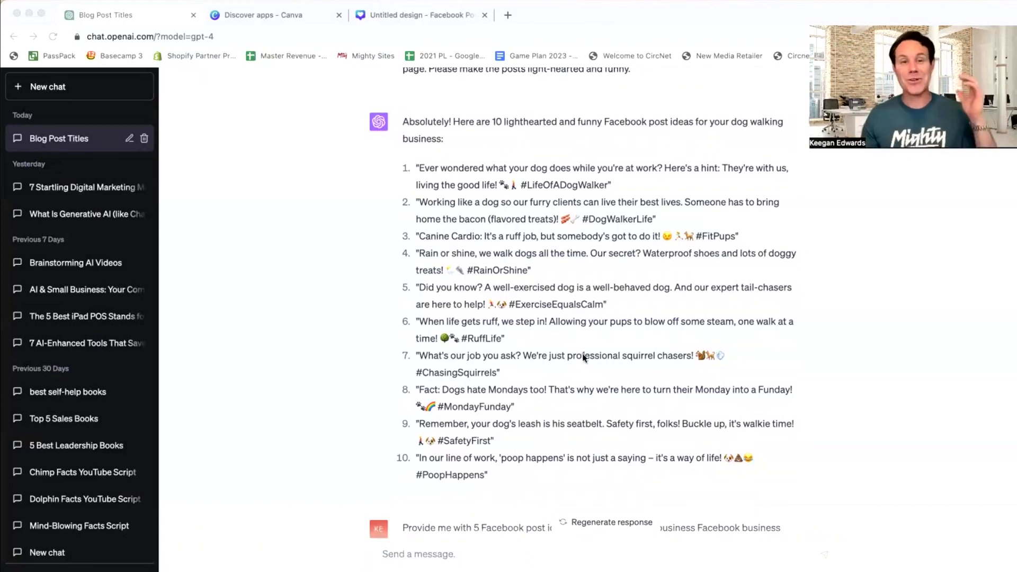
{"action": "left_click", "coordinate": [306, 24]}
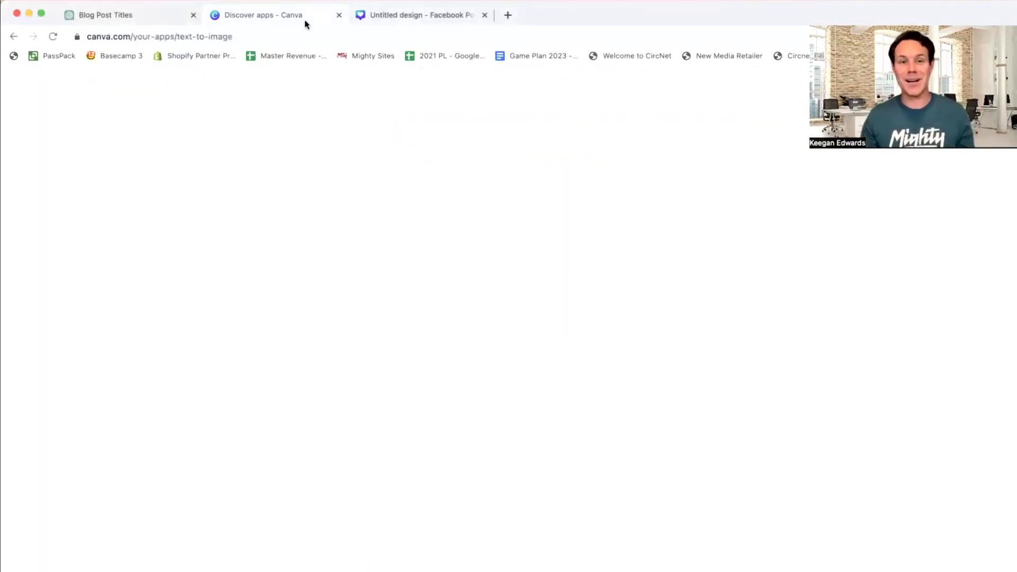
{"action": "left_click", "coordinate": [399, 16]}
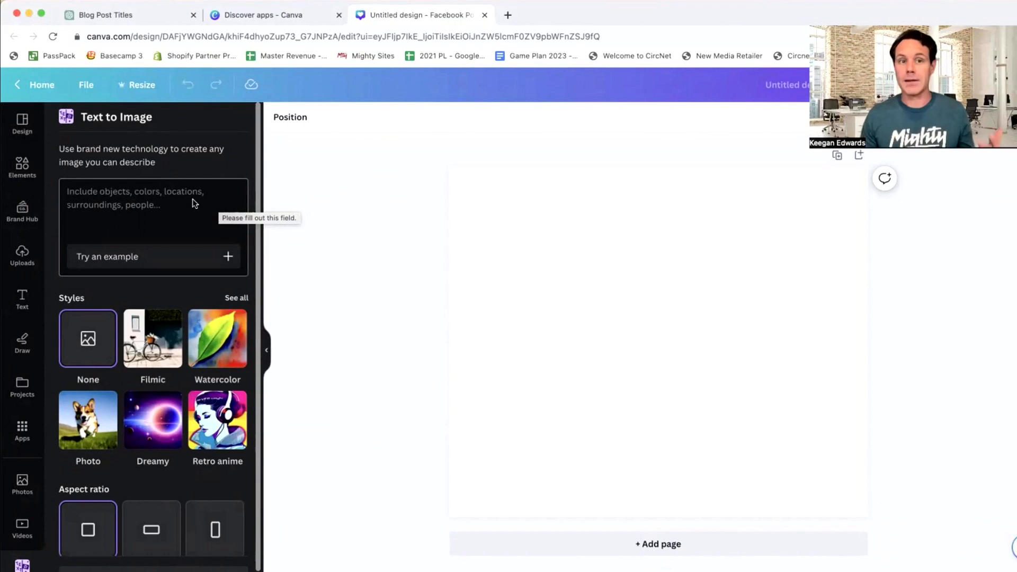
{"action": "left_click", "coordinate": [134, 15]}
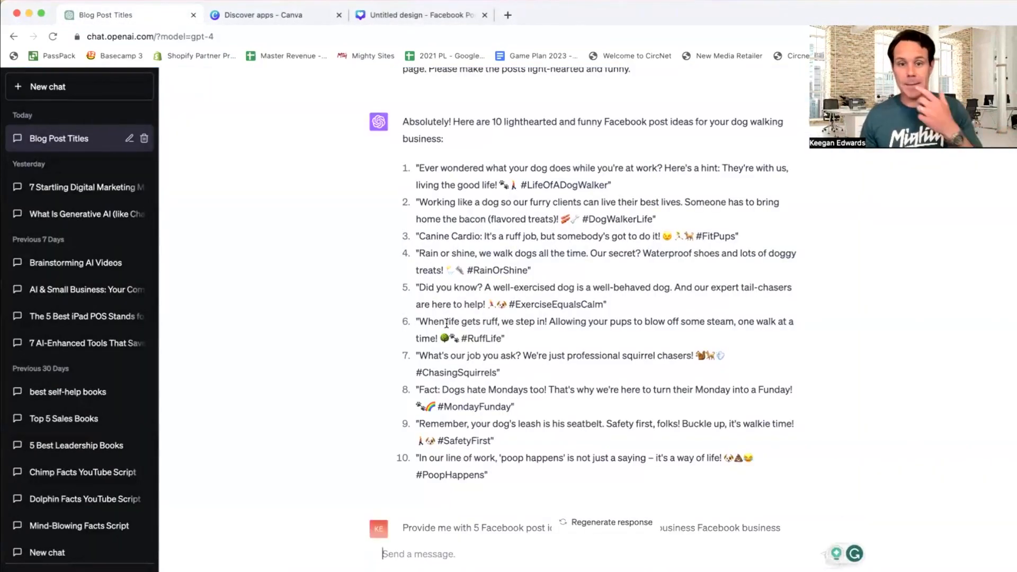
- Switch to Canva and generate images from the prompt "dog on a leash trying to chase a squirrel"
{"action": "left_click", "coordinate": [428, 17]}
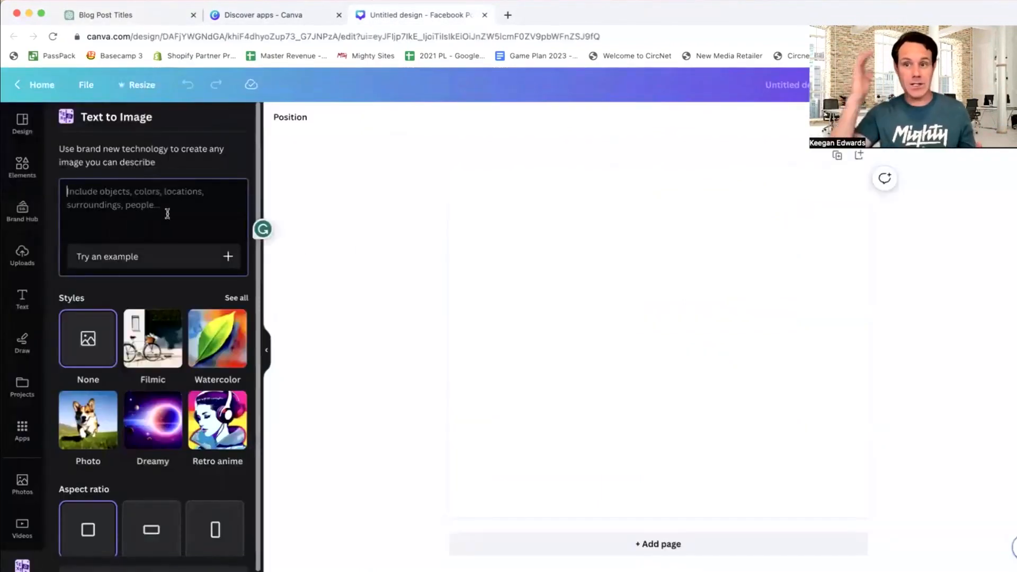
{"action": "type", "text": "dog walker"}
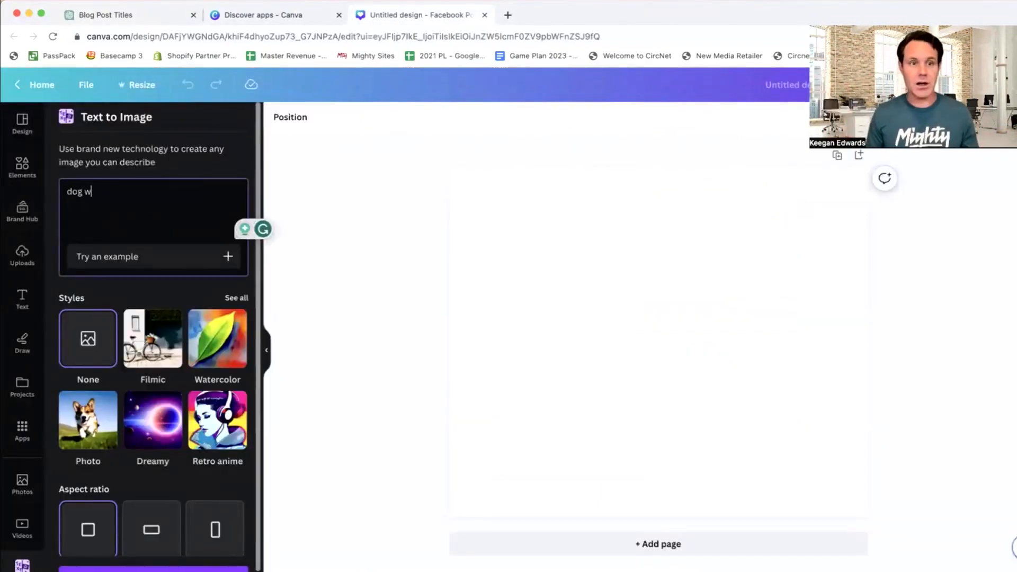
{"action": "key", "text": "BackSpace"}
{"action": "key", "text": "BackSpace"}
{"action": "key", "text": "BackSpace"}
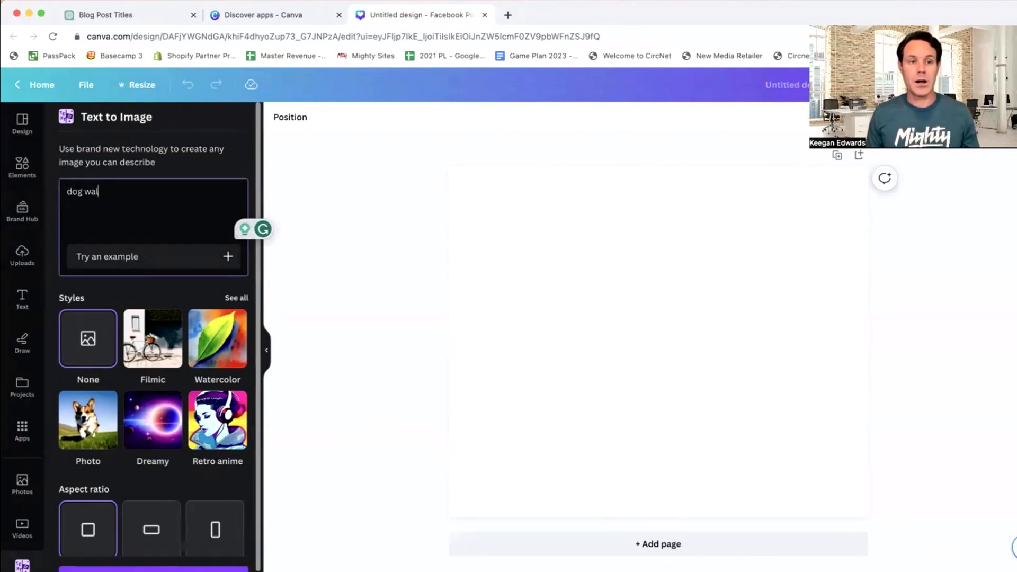
{"action": "type", "text": "on a leash"}
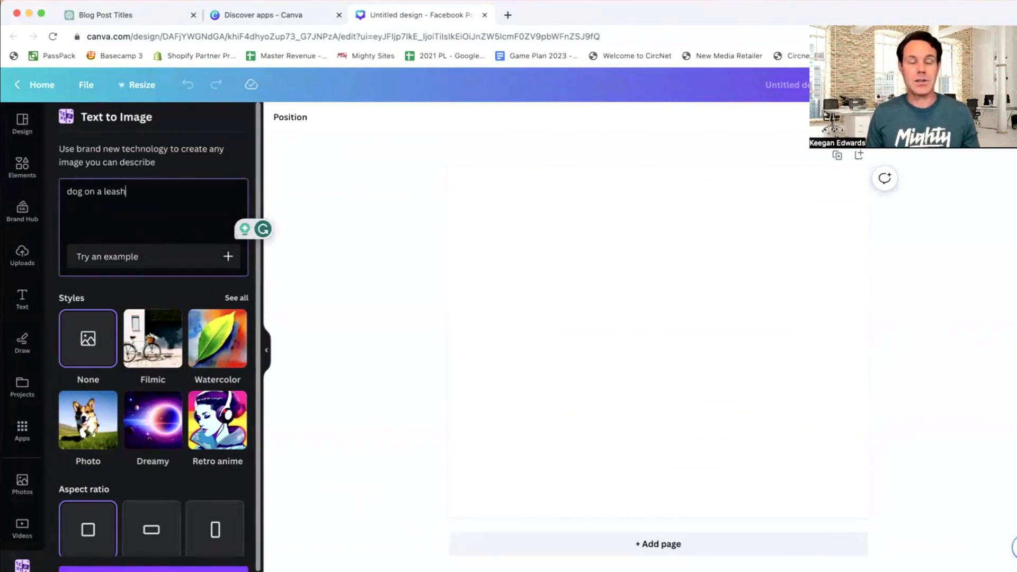
{"action": "type", "text": " trying to chase a squirrel"}
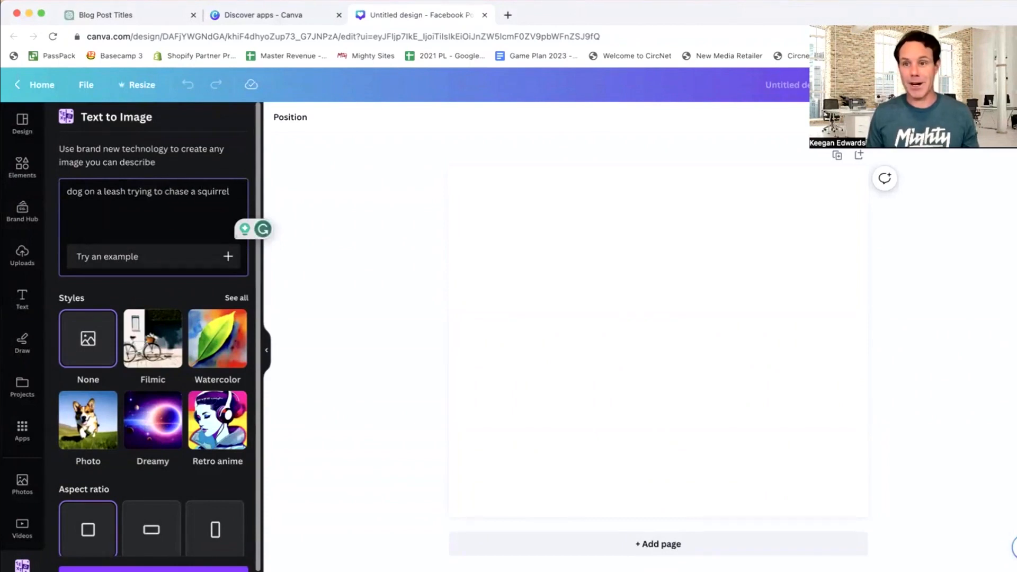
{"action": "key", "text": "Return"}
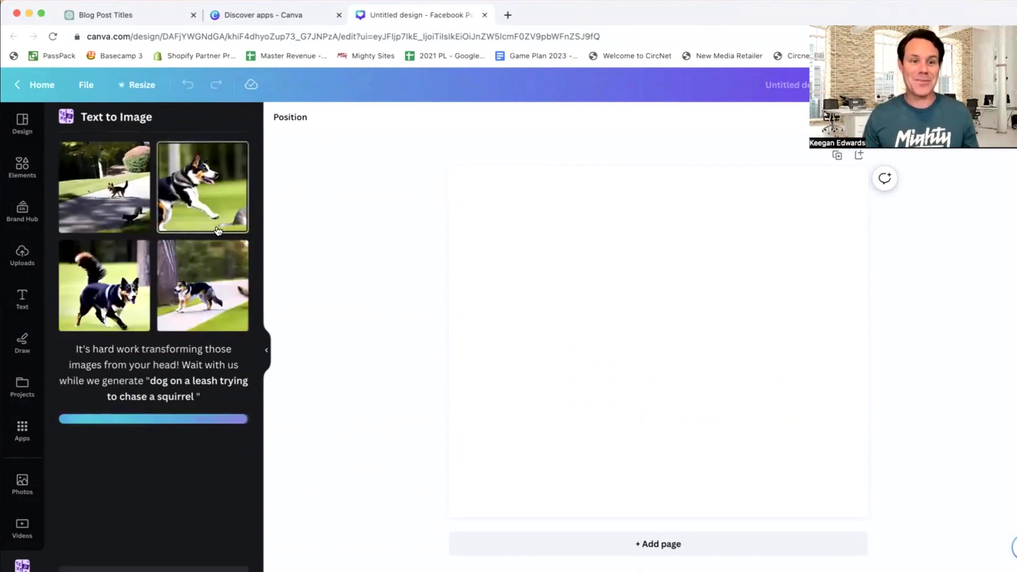
- Try the generated image of the running dog and squirrel as the page background, and delete it from the page
{"action": "left_click", "coordinate": [206, 170]}
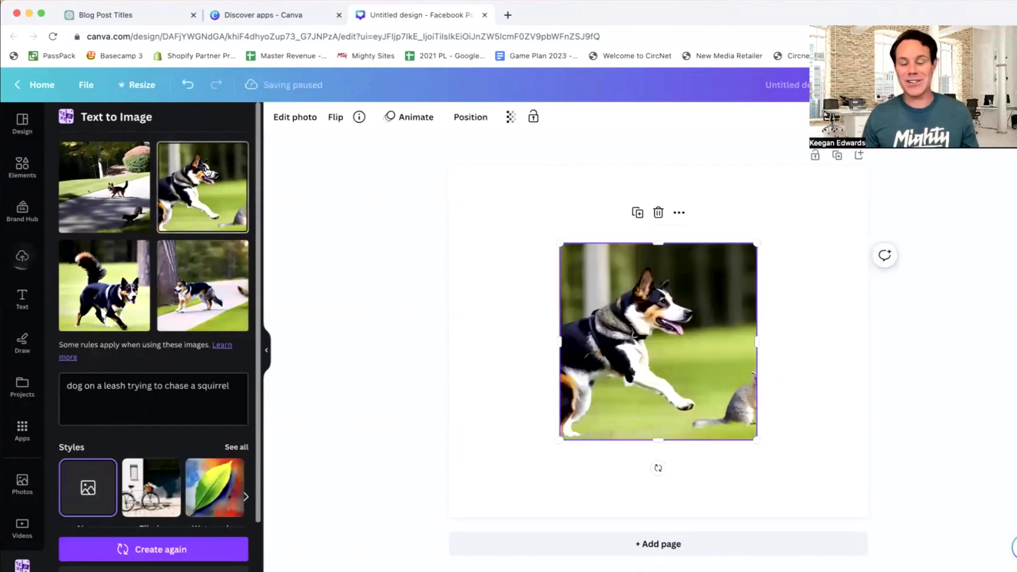
{"action": "left_click", "coordinate": [657, 222]}
{"action": "left_click_drag", "start_coordinate": [203, 186], "coordinate": [475, 237]}
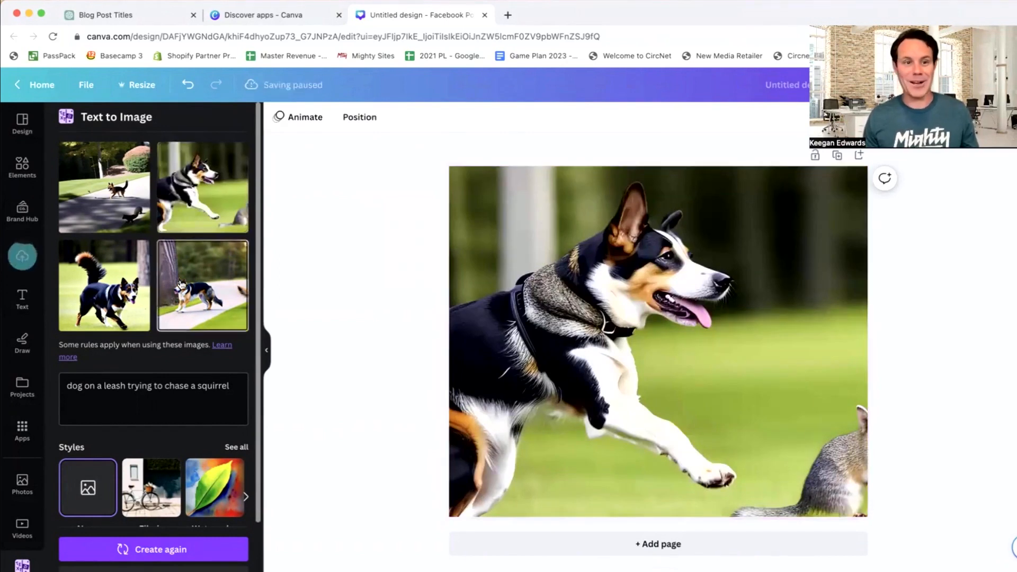
{"action": "left_click", "coordinate": [505, 341]}
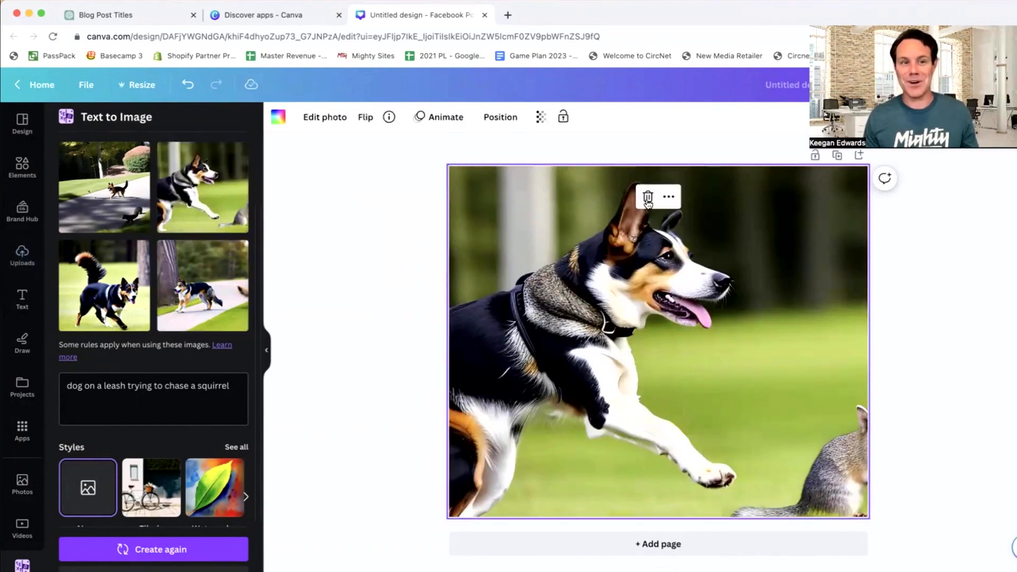
{"action": "left_click", "coordinate": [649, 197]}
- Insert "with dog walker behind them" after "dog on a leash" in the prompt and generate new images
{"action": "left_click", "coordinate": [174, 385]}
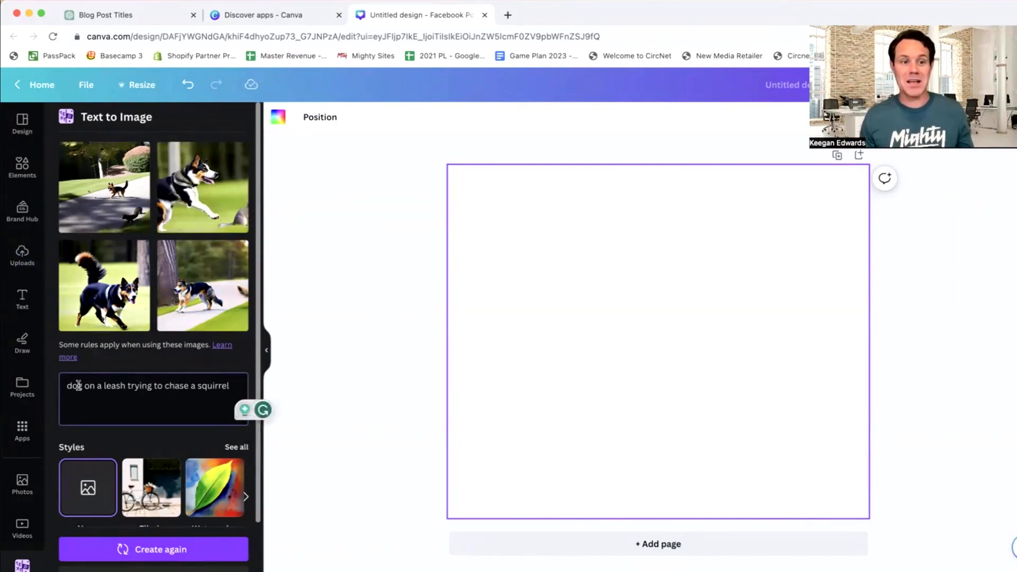
{"action": "left_click", "coordinate": [126, 386]}
{"action": "type", "text": "with dog walker behind them"}
{"action": "key", "text": "Return"}
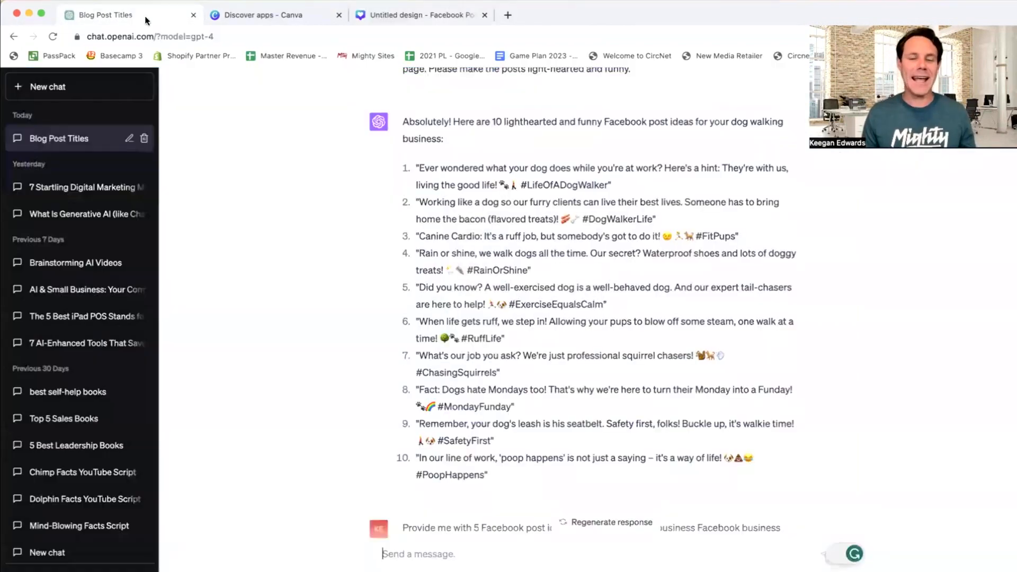
- Check the ten post ideas in ChatGPT and return to Canva to view the new dog walker images
{"action": "left_click", "coordinate": [147, 17]}
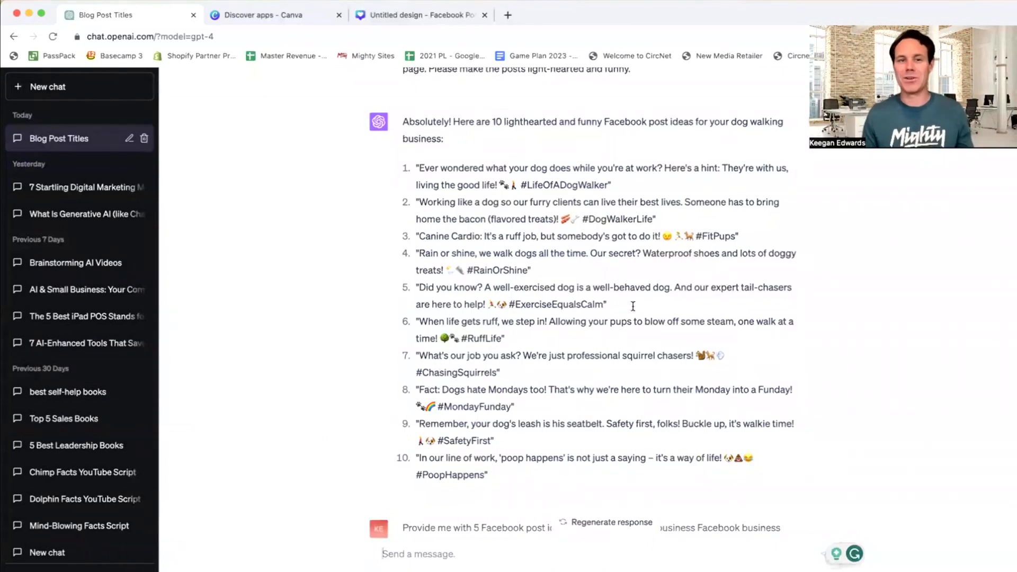
{"action": "left_click", "coordinate": [421, 14]}
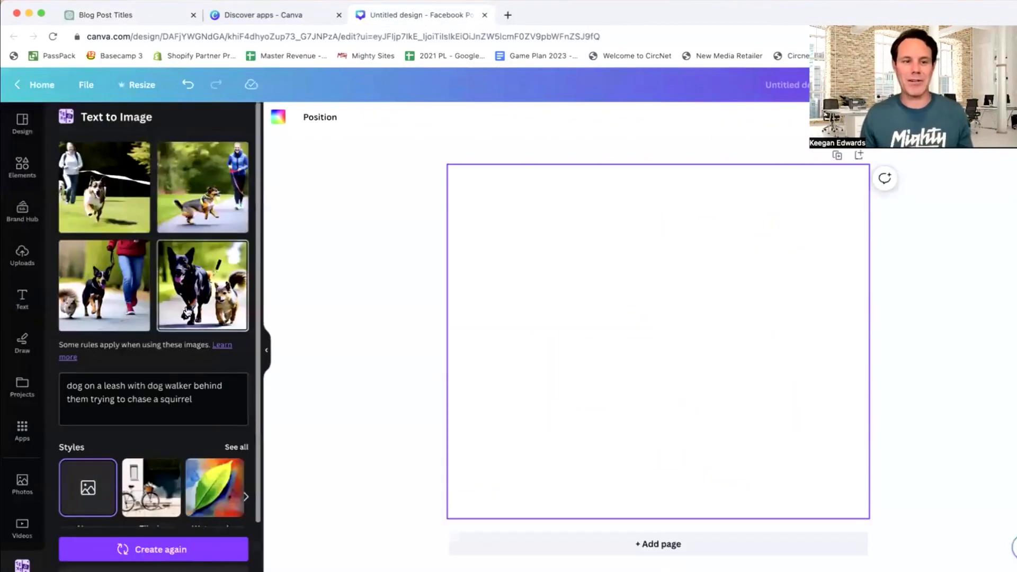
{"action": "left_click", "coordinate": [186, 400]}
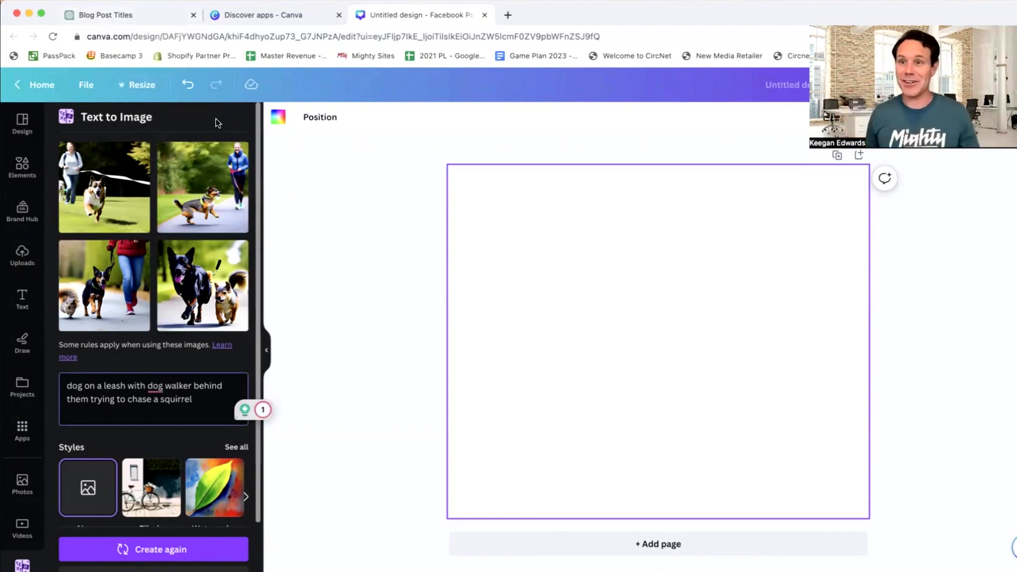
- Switch to ChatGPT and read the five expert post ideas with tips for safely walking a dog
{"action": "left_click", "coordinate": [146, 16]}
{"action": "scroll", "coordinate": [406, 244], "scroll_direction": "down", "scroll_amount": 2}
{"action": "scroll", "coordinate": [406, 245], "scroll_direction": "down", "scroll_amount": 6}
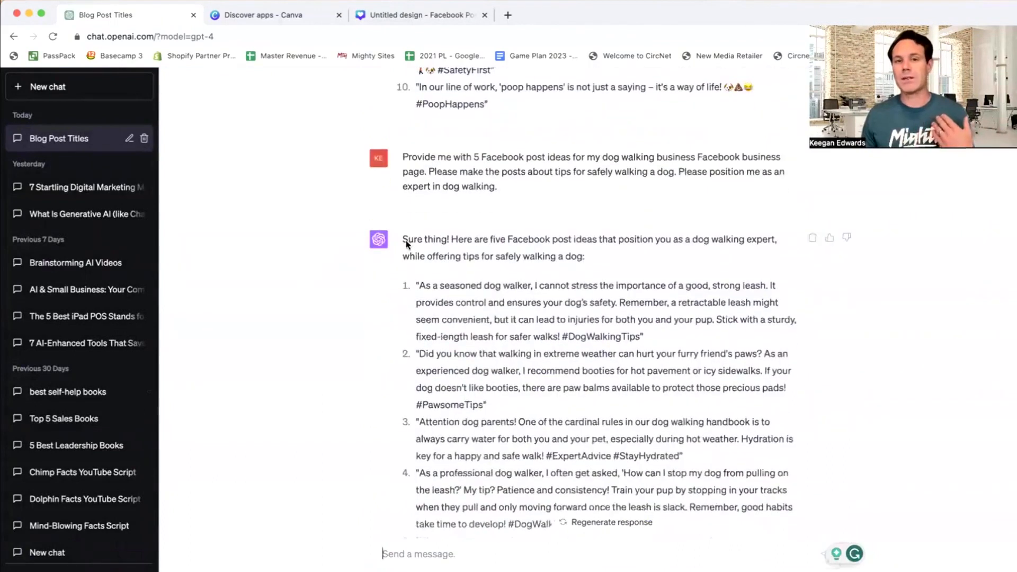
{"action": "scroll", "coordinate": [405, 240], "scroll_direction": "down", "scroll_amount": 1}
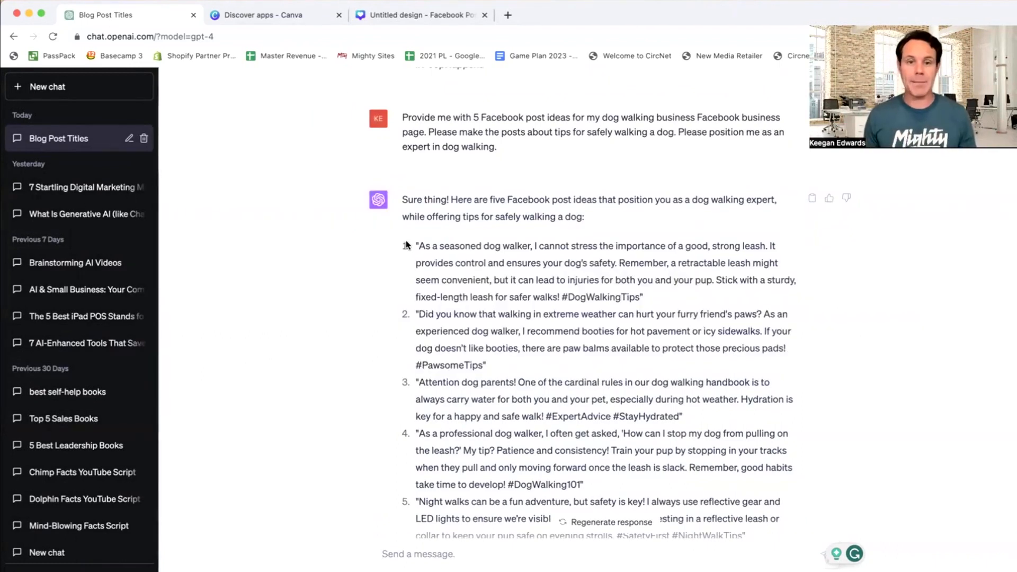
{"action": "scroll", "coordinate": [459, 300], "scroll_direction": "down", "scroll_amount": 2}
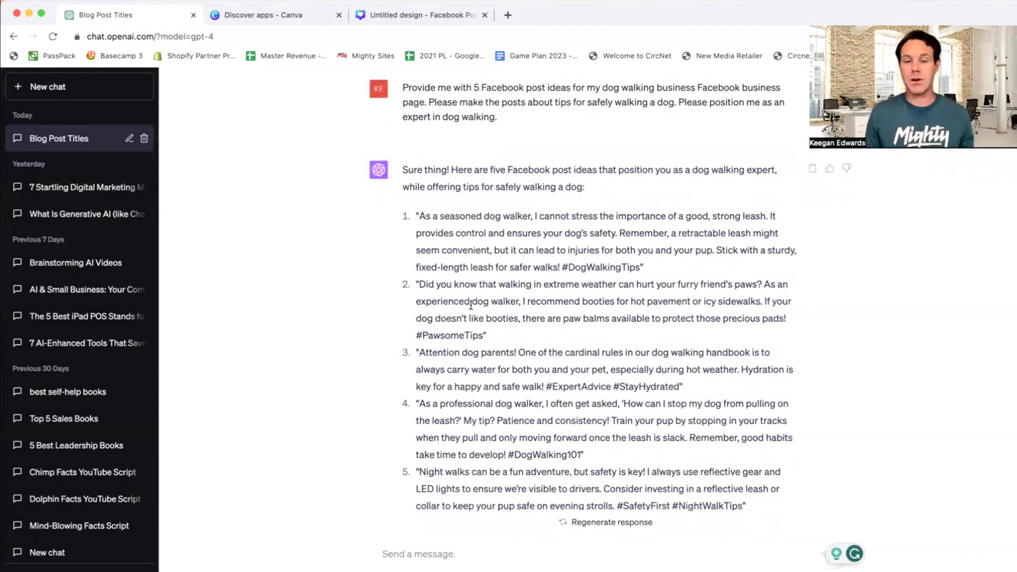
{"action": "scroll", "coordinate": [470, 305], "scroll_direction": "up", "scroll_amount": 2}
{"action": "scroll", "coordinate": [588, 356], "scroll_direction": "down", "scroll_amount": 2}
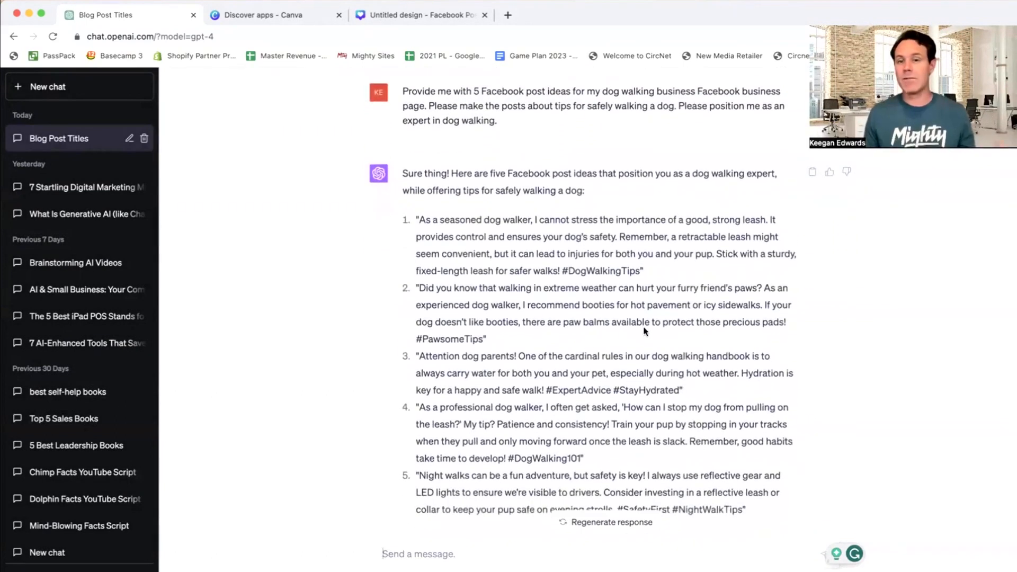
{"action": "scroll", "coordinate": [644, 324], "scroll_direction": "down", "scroll_amount": 1}
{"action": "scroll", "coordinate": [719, 298], "scroll_direction": "down", "scroll_amount": 1}
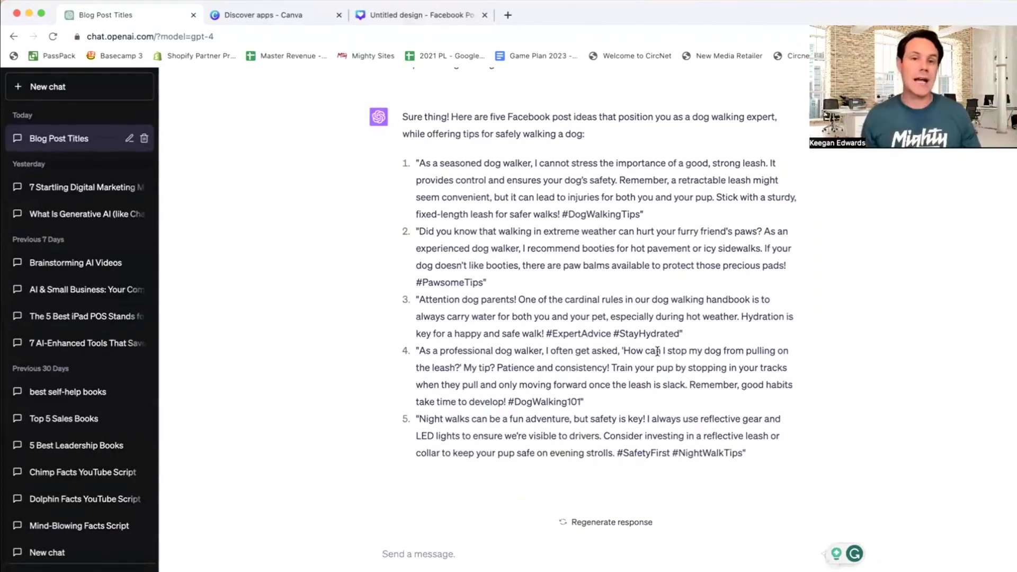
- Switch to Canva, replace the image prompt with "well behaved dog" and generate new images
{"action": "left_click", "coordinate": [415, 21]}
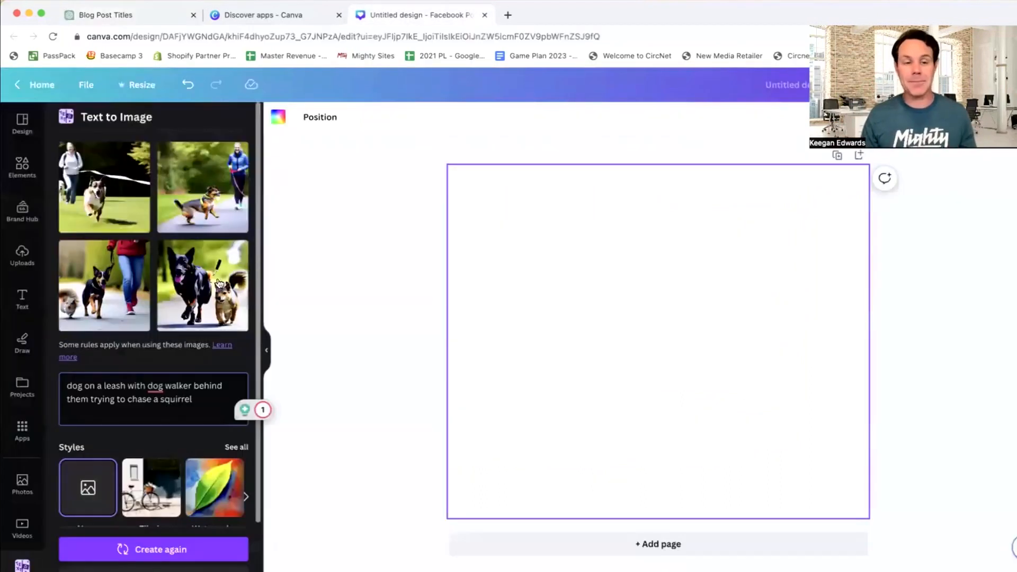
{"action": "scroll", "coordinate": [220, 285], "scroll_direction": "down", "scroll_amount": 2}
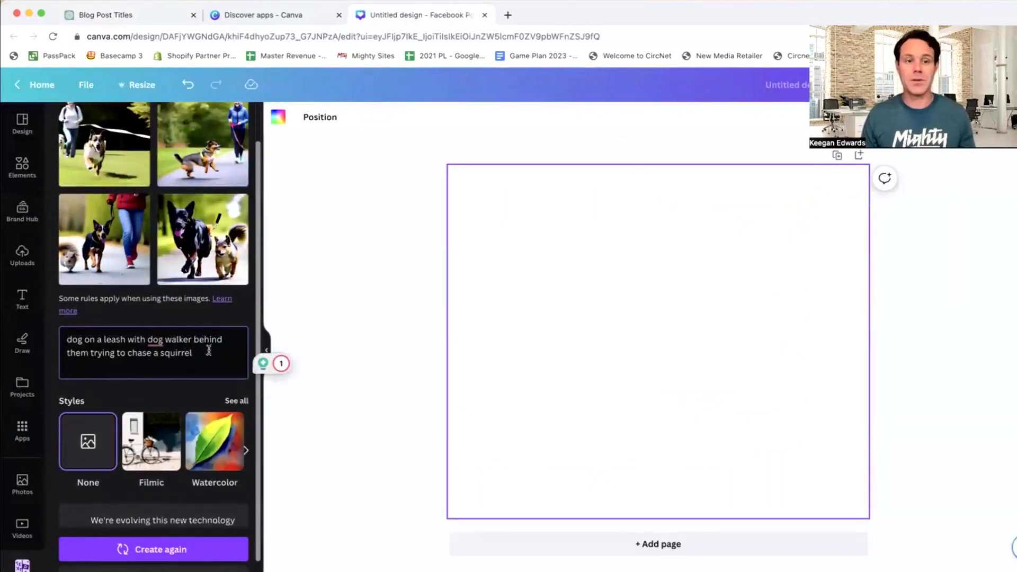
{"action": "scroll", "coordinate": [209, 348], "scroll_direction": "down", "scroll_amount": 2}
{"action": "key", "text": "super+a"}
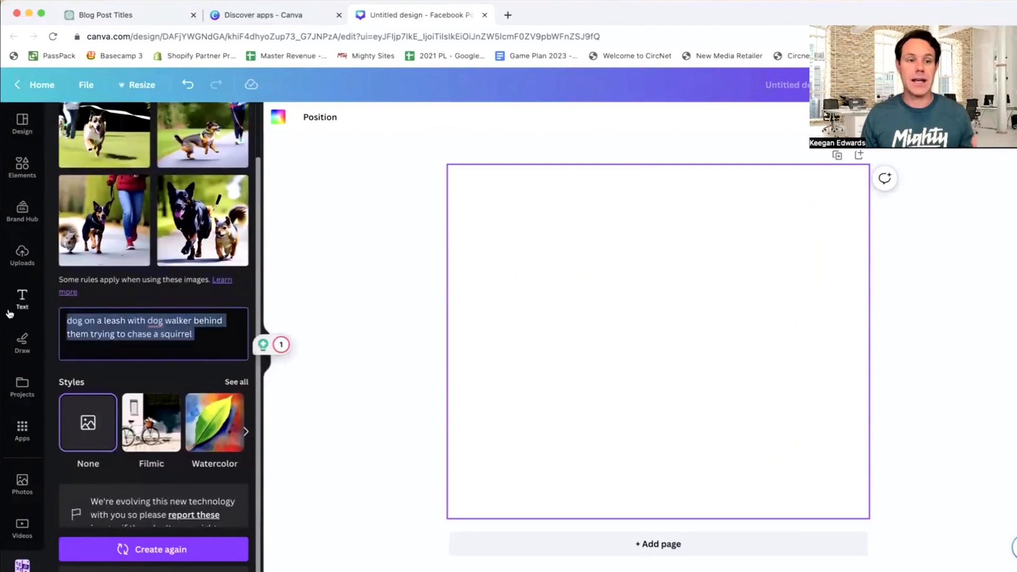
{"action": "type", "text": "well behaved dog"}
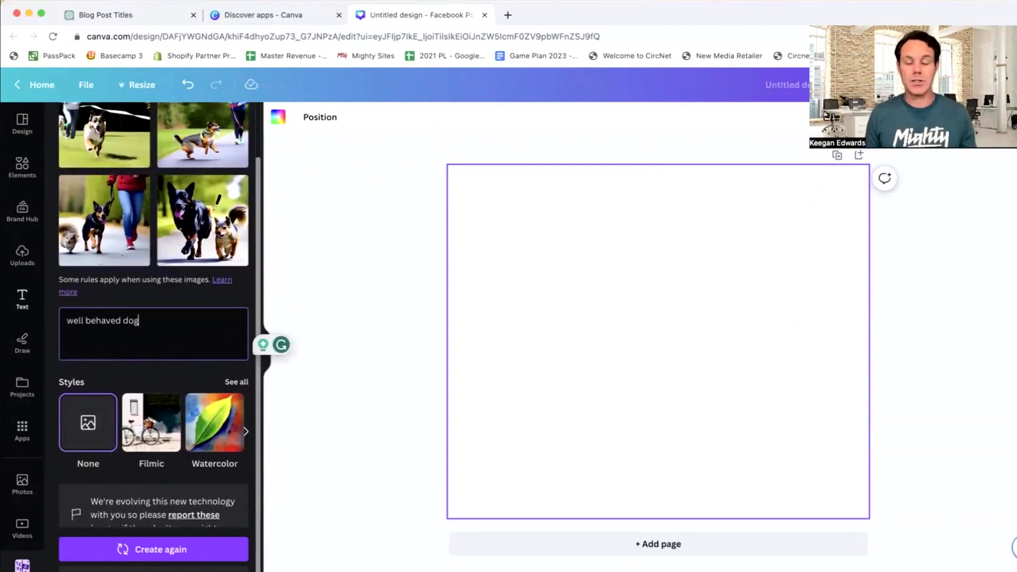
{"action": "key", "text": "Return"}
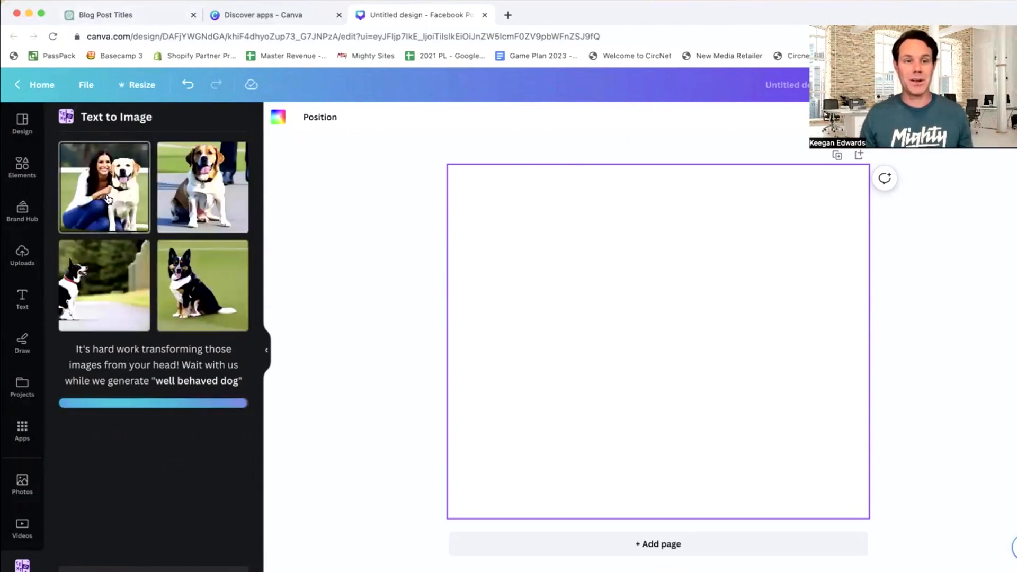
- Fill the page with the generated image of the sitting brown and white dog as its background
{"action": "left_click_drag", "start_coordinate": [227, 206], "coordinate": [628, 335]}
{"action": "double_click", "coordinate": [618, 284]}
{"action": "left_click", "coordinate": [227, 567]}
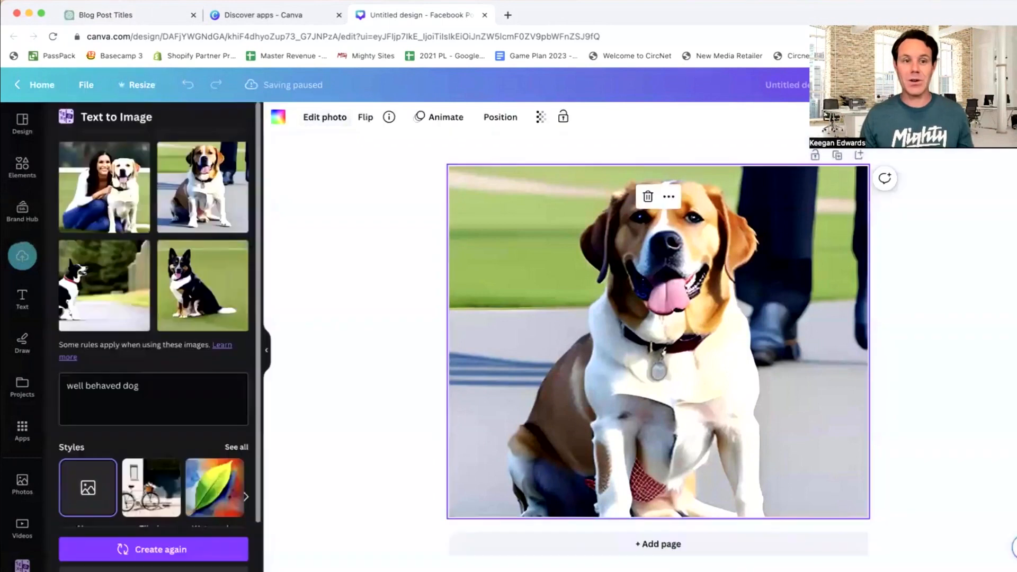
- Browse all image styles and choose the Minimalist photography style for the "well behaved dog" prompt
{"action": "scroll", "coordinate": [154, 379], "scroll_direction": "down", "scroll_amount": 2}
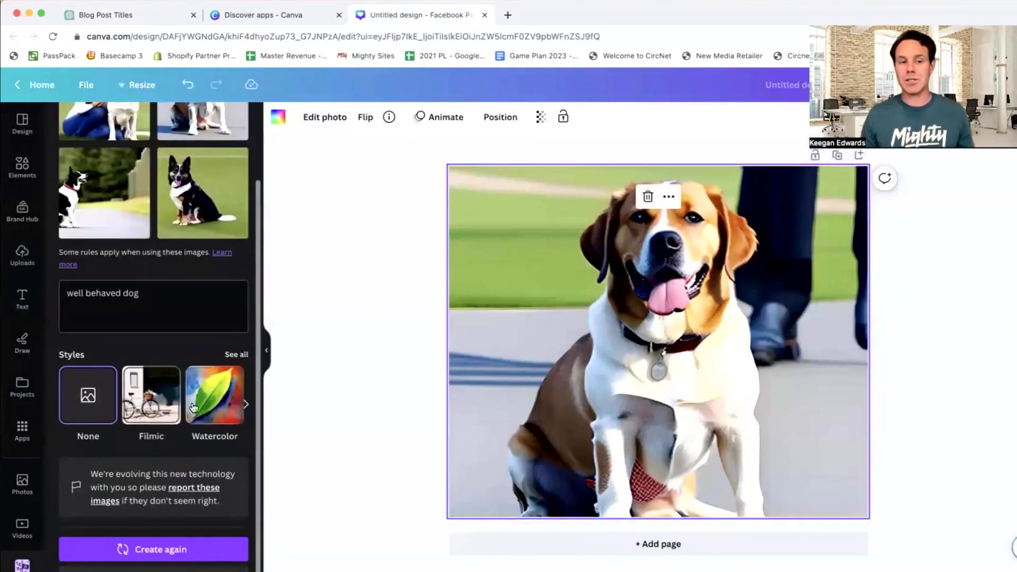
{"action": "left_click", "coordinate": [243, 358]}
{"action": "scroll", "coordinate": [152, 409], "scroll_direction": "down", "scroll_amount": 3}
{"action": "scroll", "coordinate": [152, 408], "scroll_direction": "up", "scroll_amount": 2}
{"action": "scroll", "coordinate": [152, 408], "scroll_direction": "up", "scroll_amount": 2}
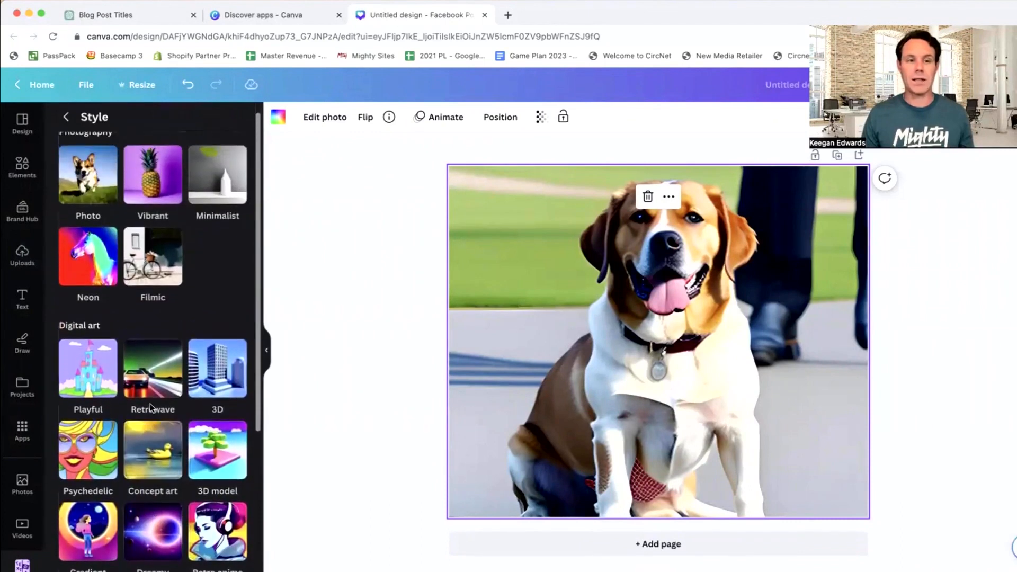
{"action": "left_click", "coordinate": [147, 275]}
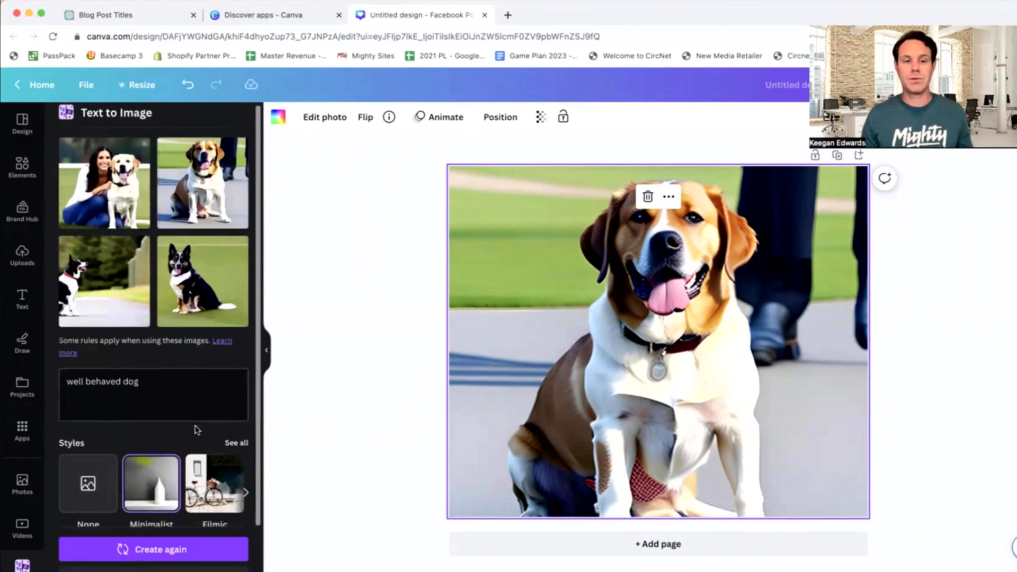
- Choose the Color Pencil fine art style for the "well behaved dog" prompt and generate new images
{"action": "scroll", "coordinate": [225, 385], "scroll_direction": "down", "scroll_amount": 2}
{"action": "left_click", "coordinate": [236, 354]}
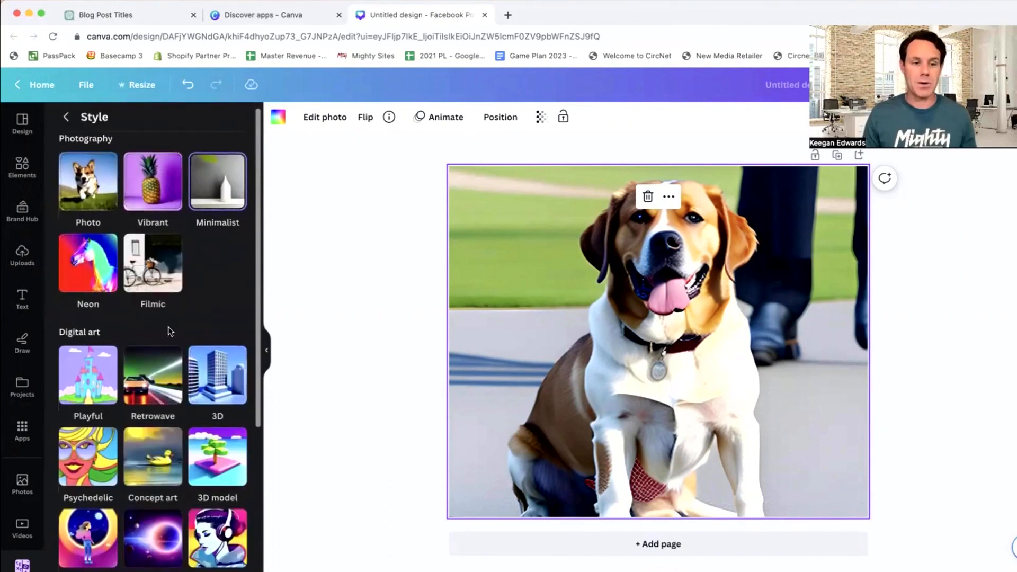
{"action": "scroll", "coordinate": [166, 329], "scroll_direction": "down", "scroll_amount": 2}
{"action": "scroll", "coordinate": [149, 415], "scroll_direction": "down", "scroll_amount": 3}
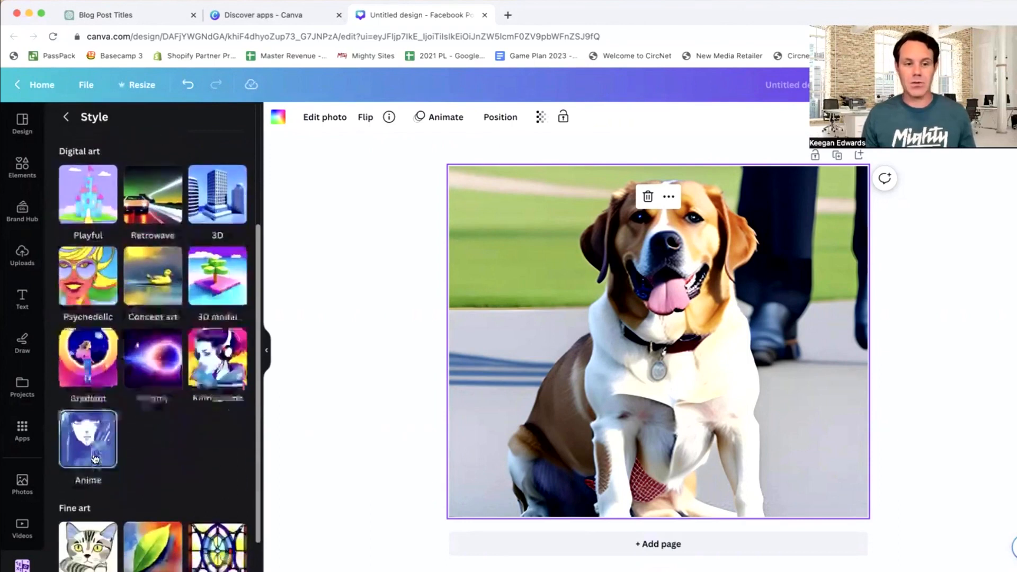
{"action": "left_click", "coordinate": [94, 464]}
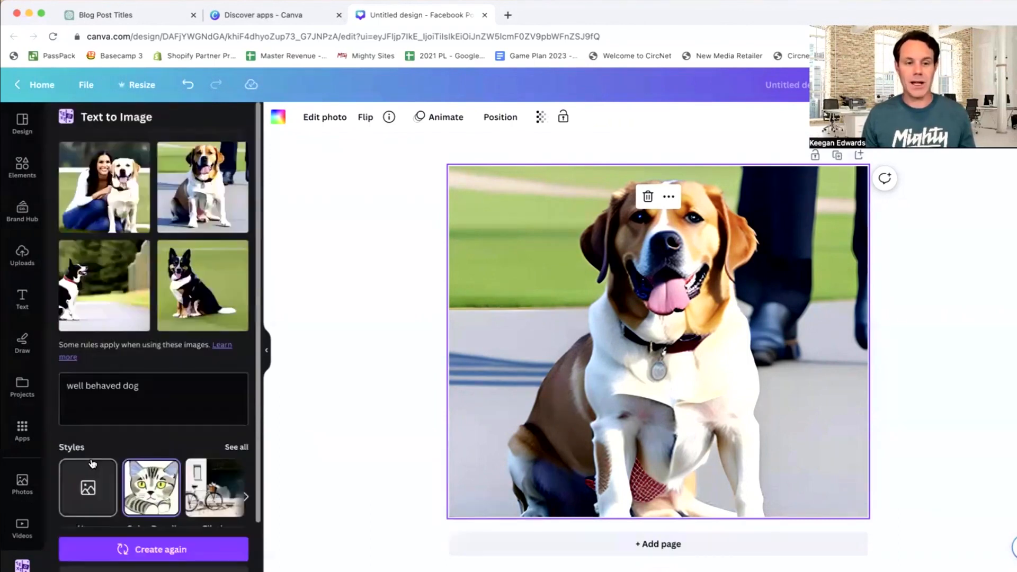
{"action": "left_click", "coordinate": [185, 552]}
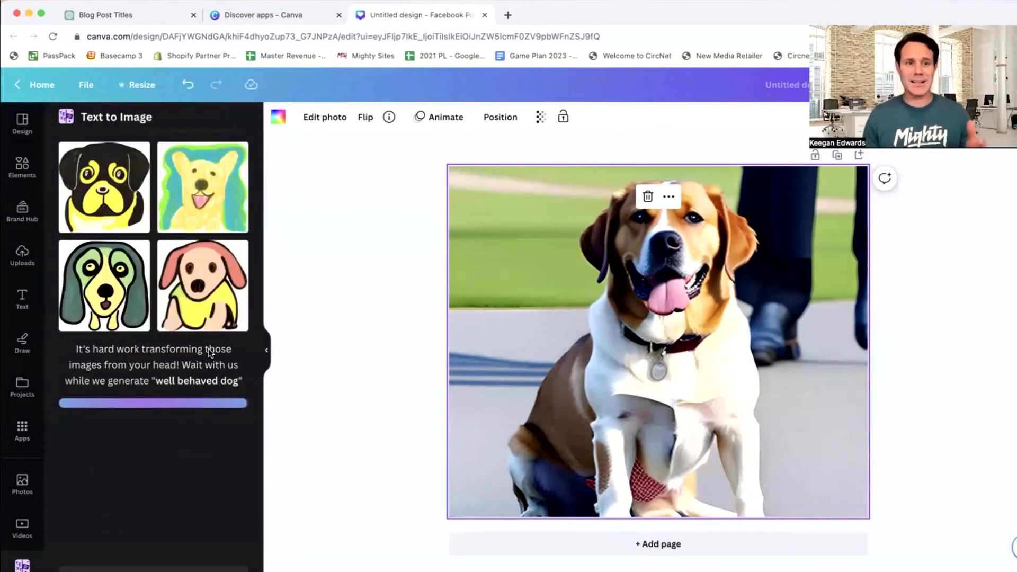
- Replace the page's background photo with the generated black and yellow dog drawing and try repositioning it within its crop
{"action": "left_click", "coordinate": [653, 199]}
{"action": "left_click_drag", "start_coordinate": [125, 177], "coordinate": [462, 250]}
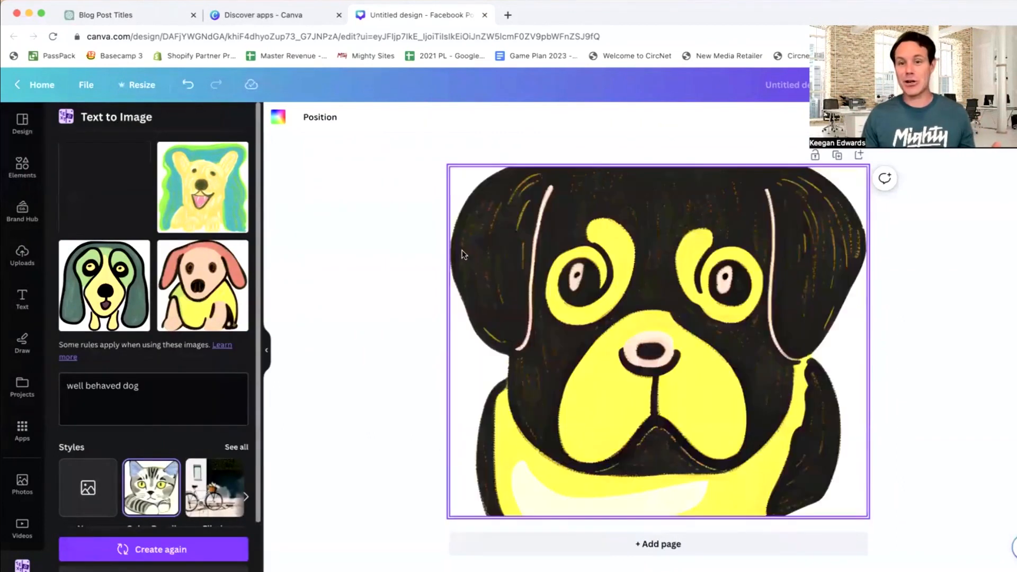
{"action": "double_click", "coordinate": [659, 281]}
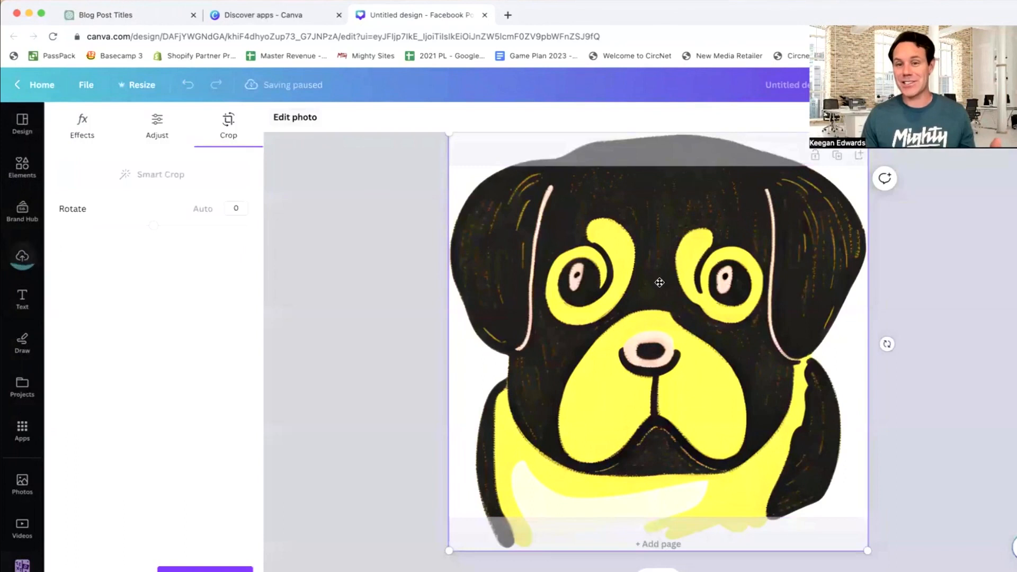
{"action": "left_click_drag", "start_coordinate": [660, 282], "coordinate": [660, 313]}
{"action": "left_click", "coordinate": [390, 488]}
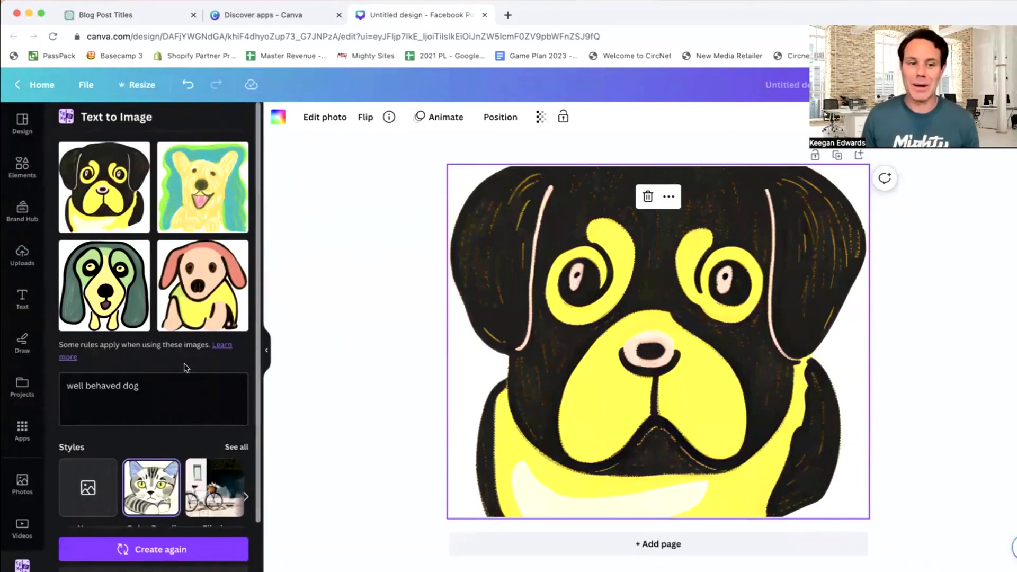
- Change the image style to Photo and generate the "well behaved dog" images again
{"action": "scroll", "coordinate": [202, 383], "scroll_direction": "down", "scroll_amount": 3}
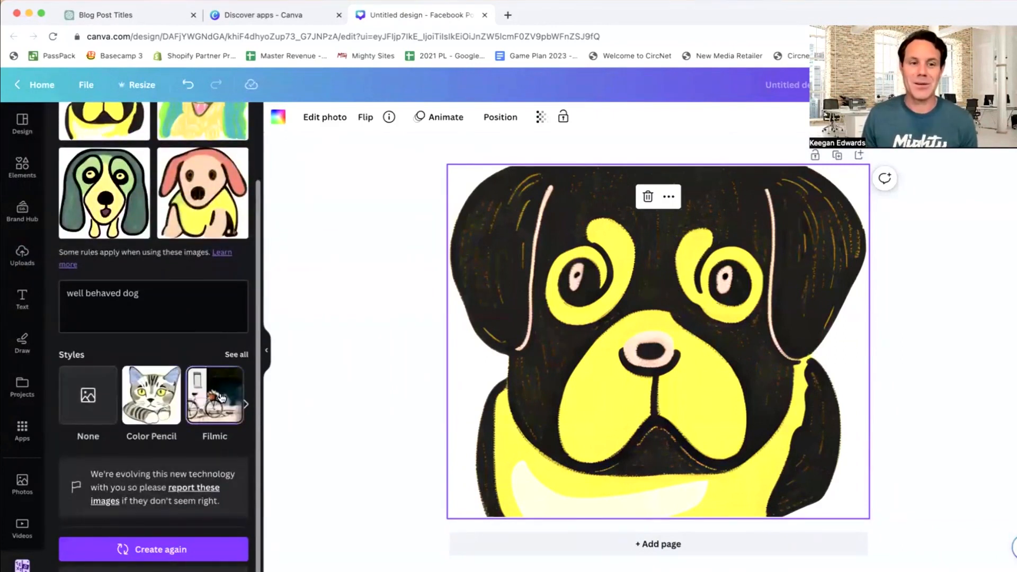
{"action": "left_click", "coordinate": [236, 355]}
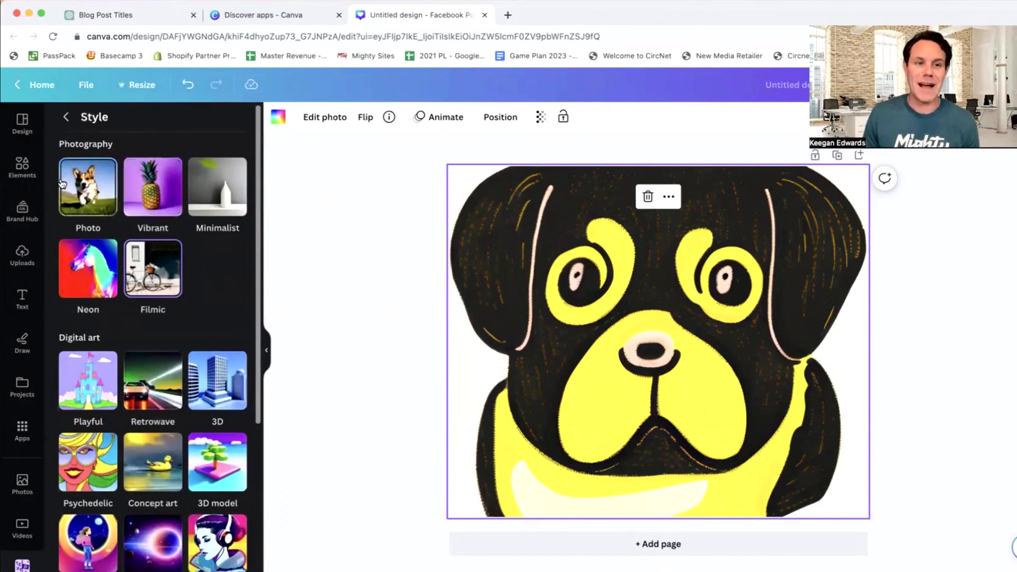
{"action": "left_click", "coordinate": [88, 192]}
{"action": "left_click", "coordinate": [161, 542]}
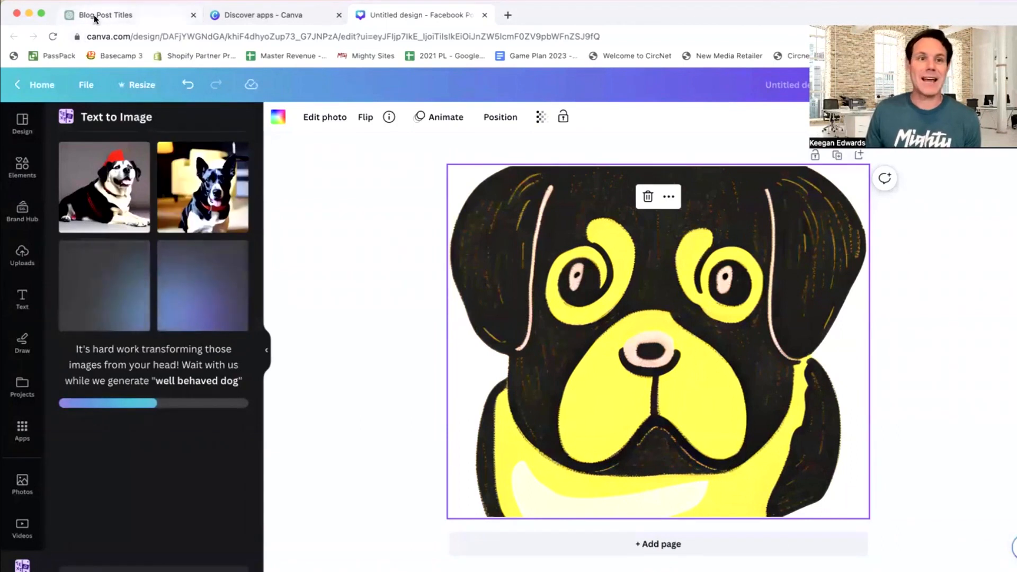
- Switch to ChatGPT and review the dog walking prompt together with its five Facebook post ideas
{"action": "left_click", "coordinate": [128, 15]}
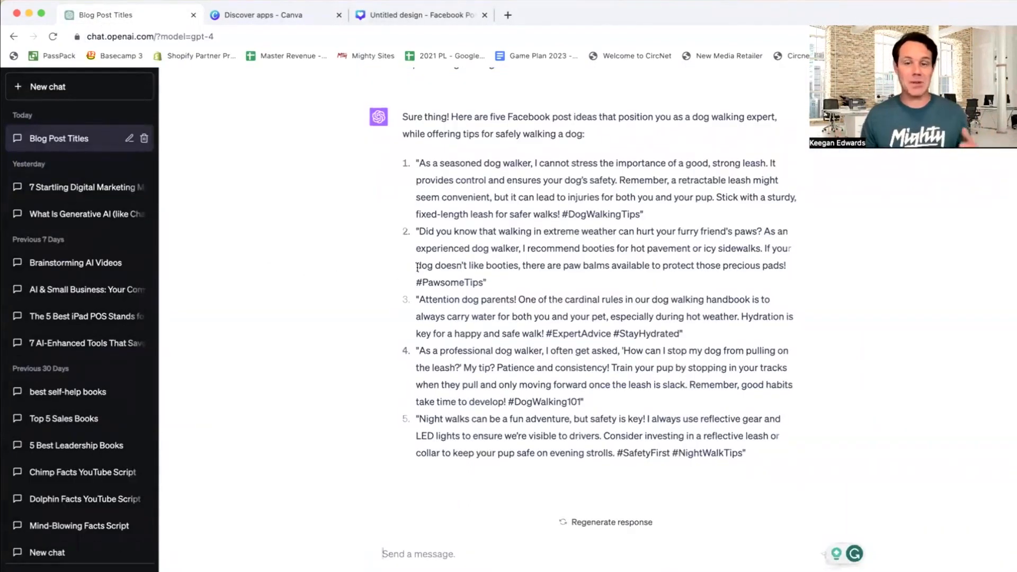
{"action": "scroll", "coordinate": [417, 268], "scroll_direction": "up", "scroll_amount": 10}
{"action": "scroll", "coordinate": [418, 264], "scroll_direction": "down", "scroll_amount": 5}
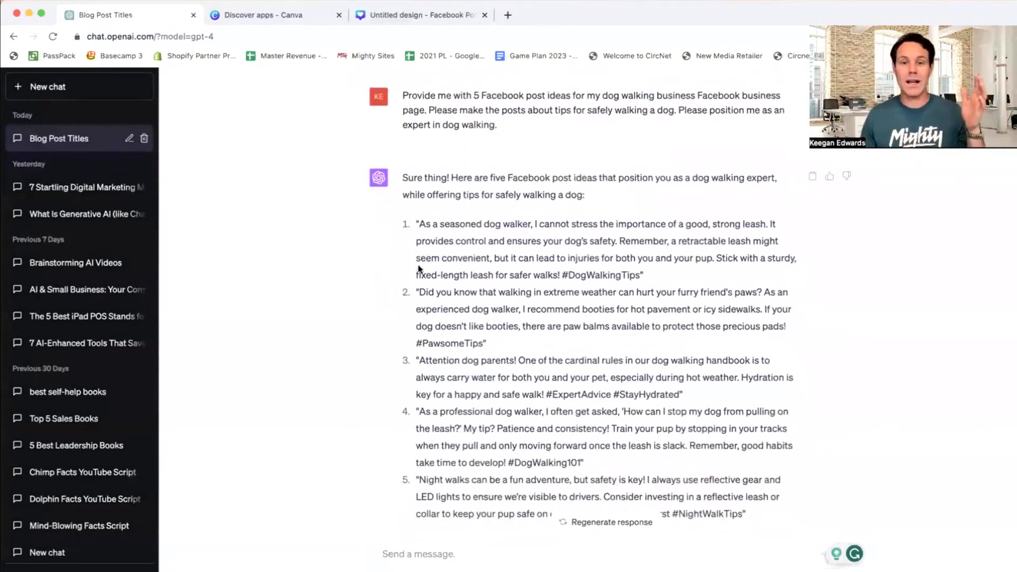